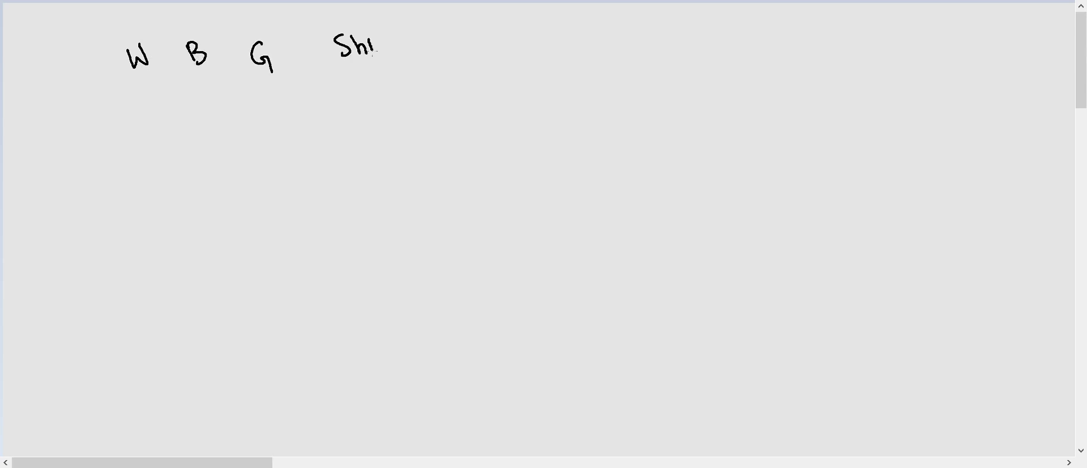
- Finish handwriting the 'Shirts' label beside the W, B, G letters
left_click_drag(388, 32, 397, 55)
- Handwrite B, G, M below the shirts row, plus a double-underlined 'Pants' label
left_click_drag(143, 105, 151, 127)
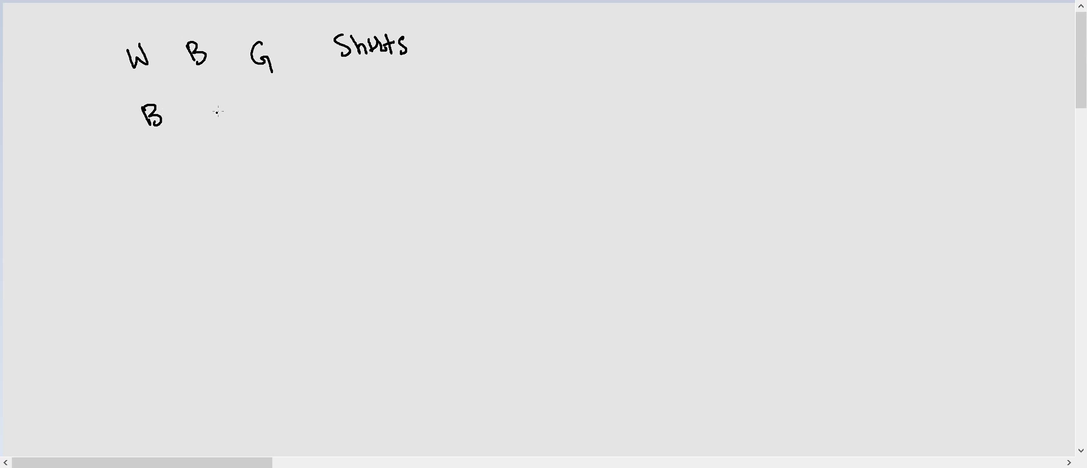
left_click_drag(213, 105, 220, 129)
mouse_move(261, 104)
left_mouse_down()
mouse_move(263, 122)
mouse_move(277, 102)
mouse_move(284, 122)
left_mouse_up()
mouse_move(365, 99)
left_mouse_down()
mouse_move(367, 121)
mouse_move(374, 109)
mouse_move(410, 120)
left_mouse_up()
left_click_drag(405, 108, 417, 119)
left_click_drag(377, 146, 413, 143)
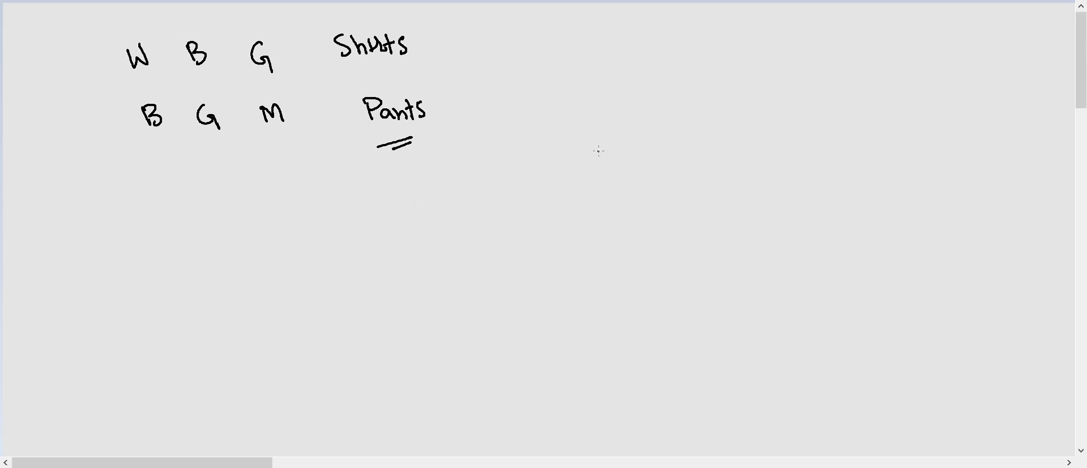
- Write W and B on the right side and draw a line above B, G, M
mouse_move(597, 150)
left_mouse_down()
mouse_move(609, 174)
mouse_move(624, 144)
left_mouse_up()
left_click_drag(679, 150, 683, 172)
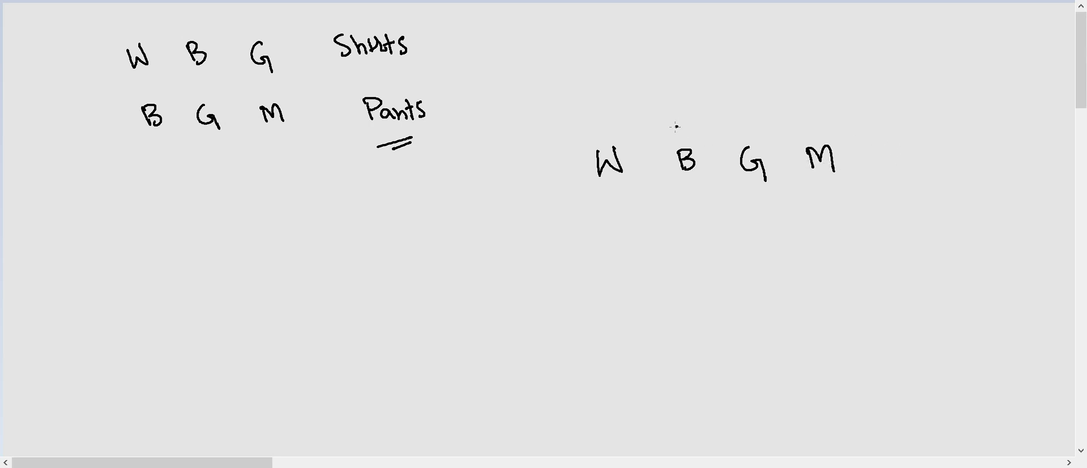
left_click_drag(675, 128, 832, 109)
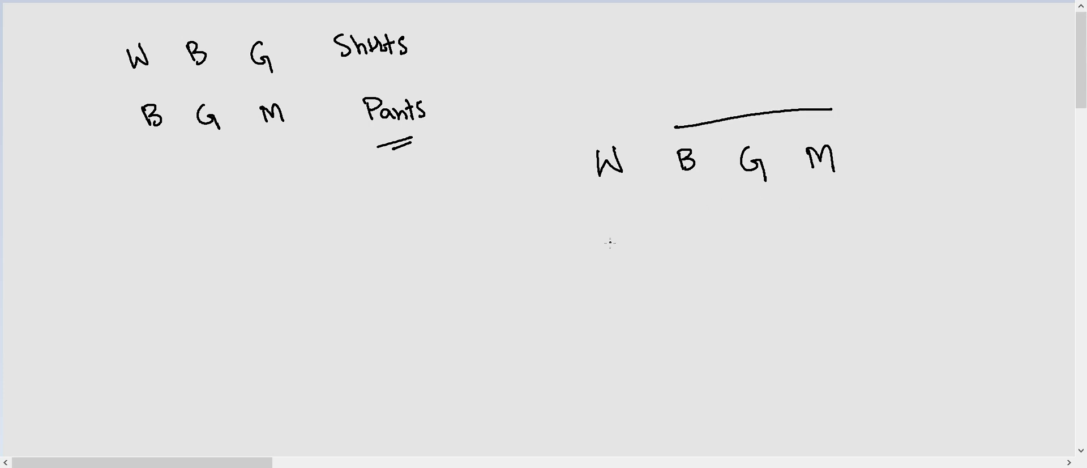
- Write B below W, S above W, P after M, and start the lower pant letters
left_click_drag(612, 209, 613, 231)
left_click_drag(612, 209, 615, 235)
left_click_drag(595, 88, 584, 114)
mouse_move(893, 143)
left_mouse_down()
mouse_move(894, 165)
mouse_move(897, 153)
left_mouse_up()
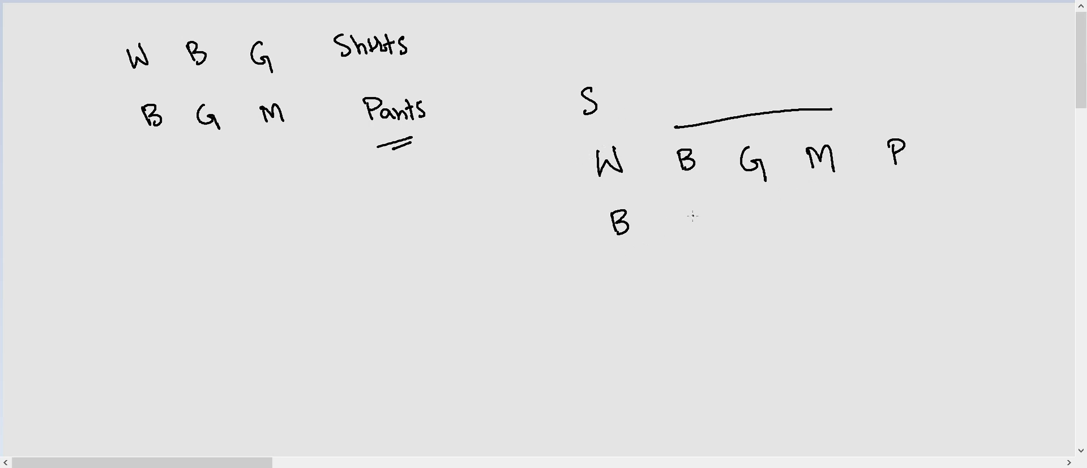
left_click_drag(693, 210, 698, 236)
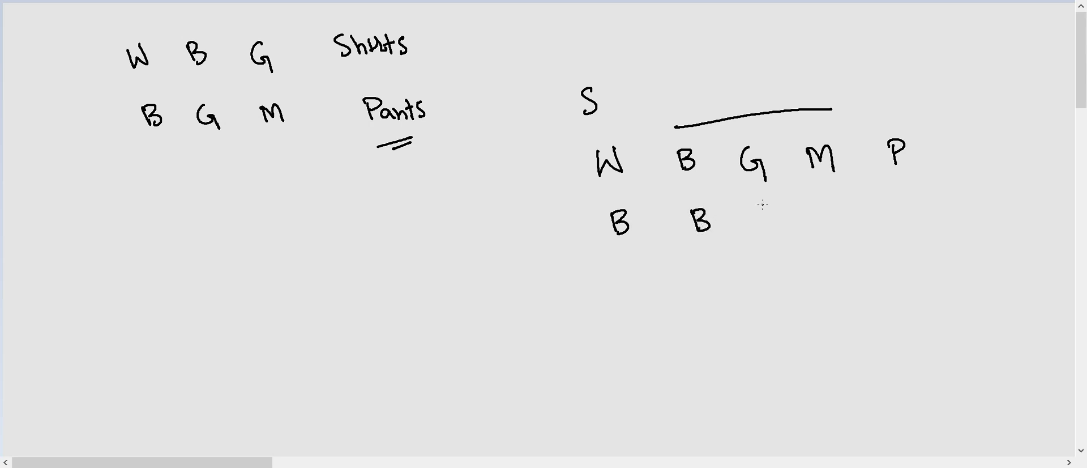